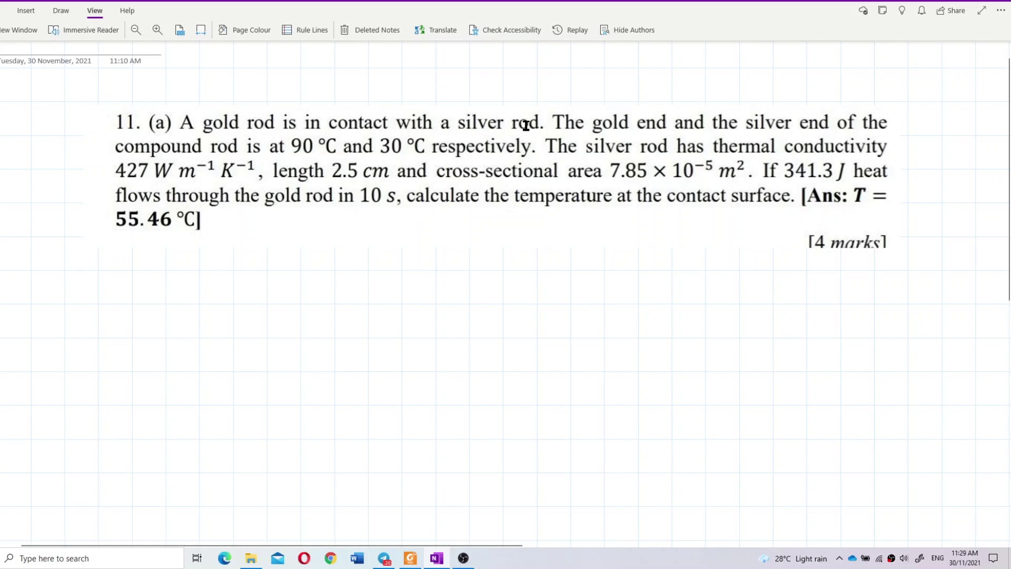
Step: Sketch the compound rod below the question as a green cylinder joined end to end with a black cylinder
click(61, 12)
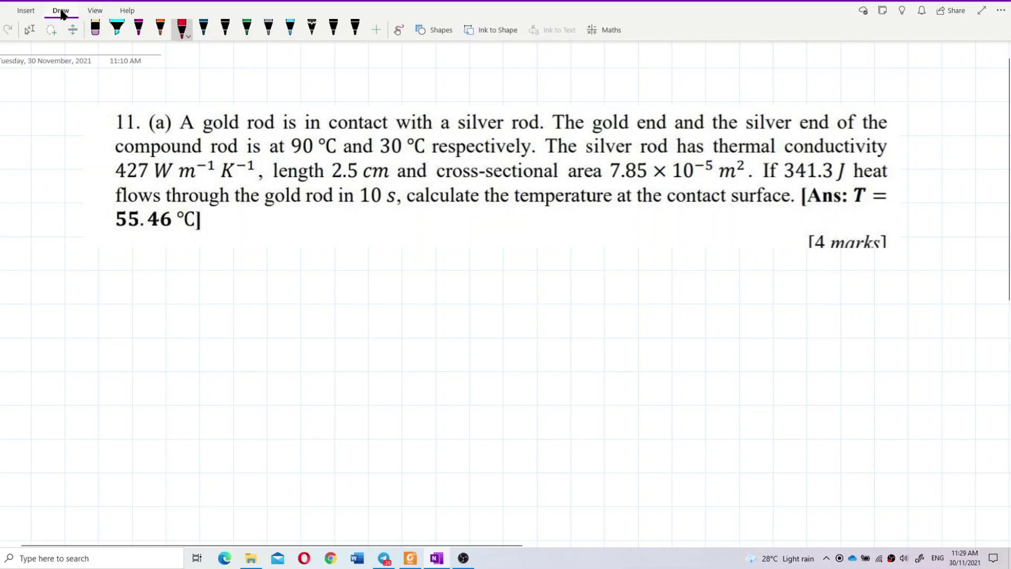
click(247, 29)
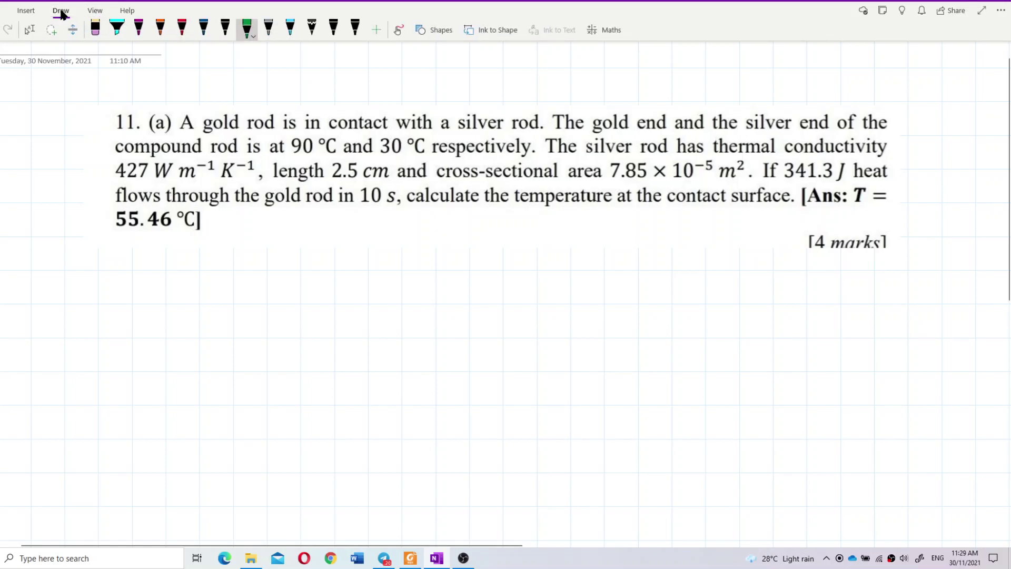
mouse_move(311, 276)
mouse_down()
mouse_move(305, 315)
mouse_move(311, 276)
mouse_move(448, 272)
mouse_move(447, 325)
mouse_up()
drag(310, 319, 451, 318)
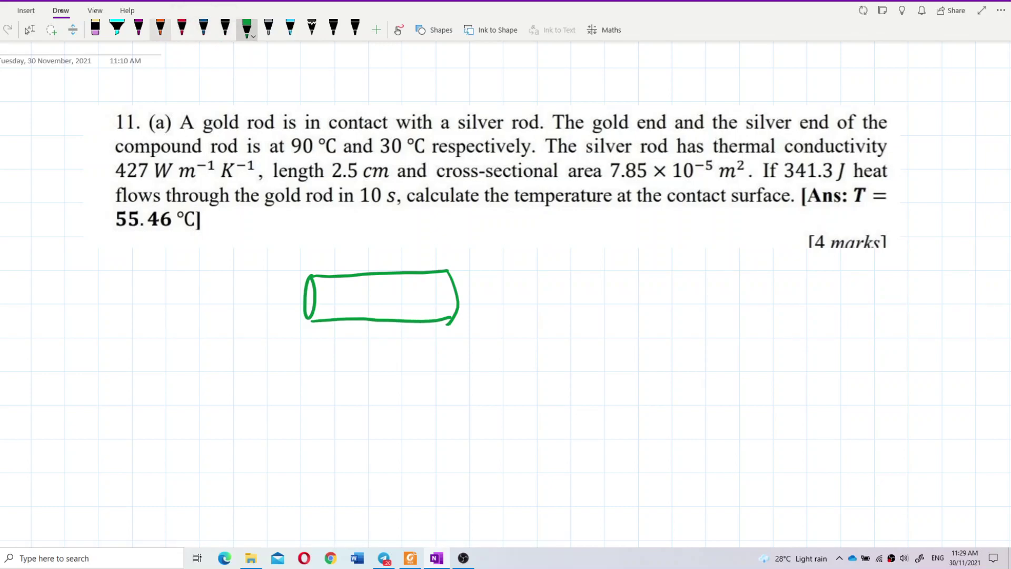
click(225, 30)
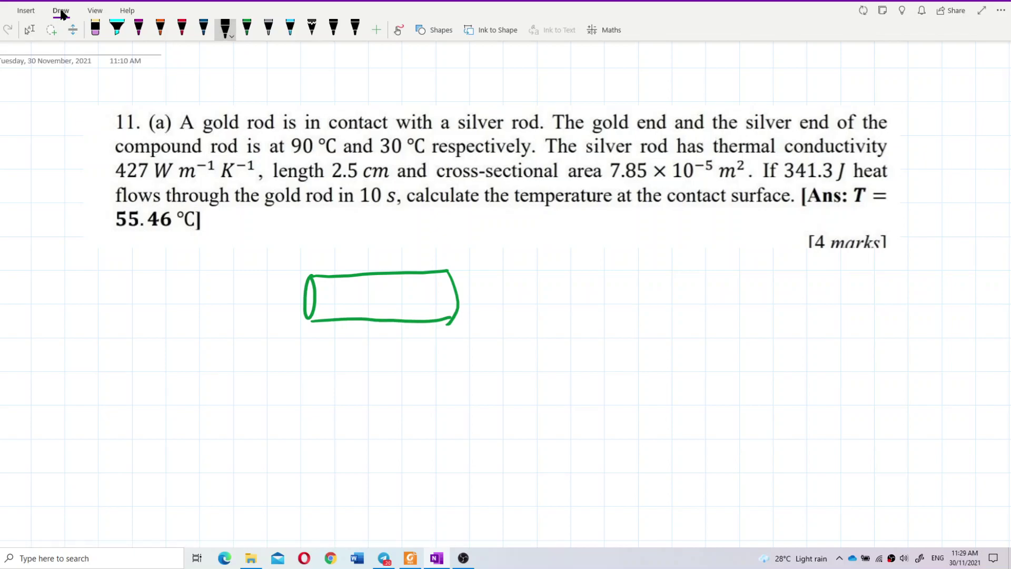
mouse_move(451, 270)
mouse_down()
mouse_move(443, 304)
mouse_move(452, 325)
mouse_move(484, 274)
mouse_move(583, 271)
mouse_move(592, 287)
mouse_move(583, 316)
mouse_up()
drag(452, 322, 587, 319)
Step: Handwrite "gold" in green inside the green cylinder and "silver" in black inside the black cylinder
click(246, 30)
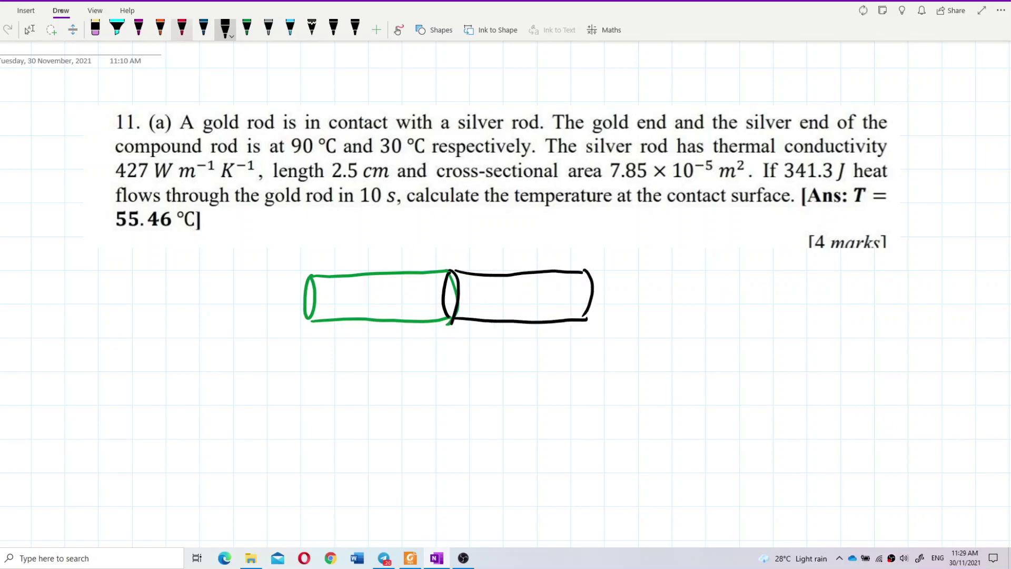
mouse_move(364, 291)
mouse_down()
mouse_move(356, 311)
mouse_move(390, 282)
mouse_up()
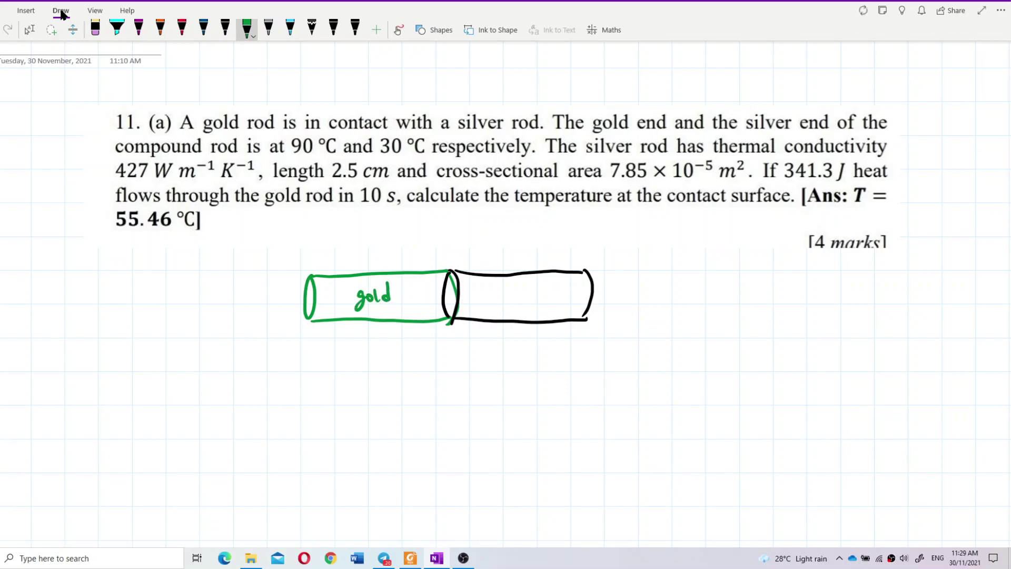
click(225, 30)
mouse_move(502, 289)
mouse_down()
mouse_move(496, 302)
mouse_move(542, 287)
mouse_up()
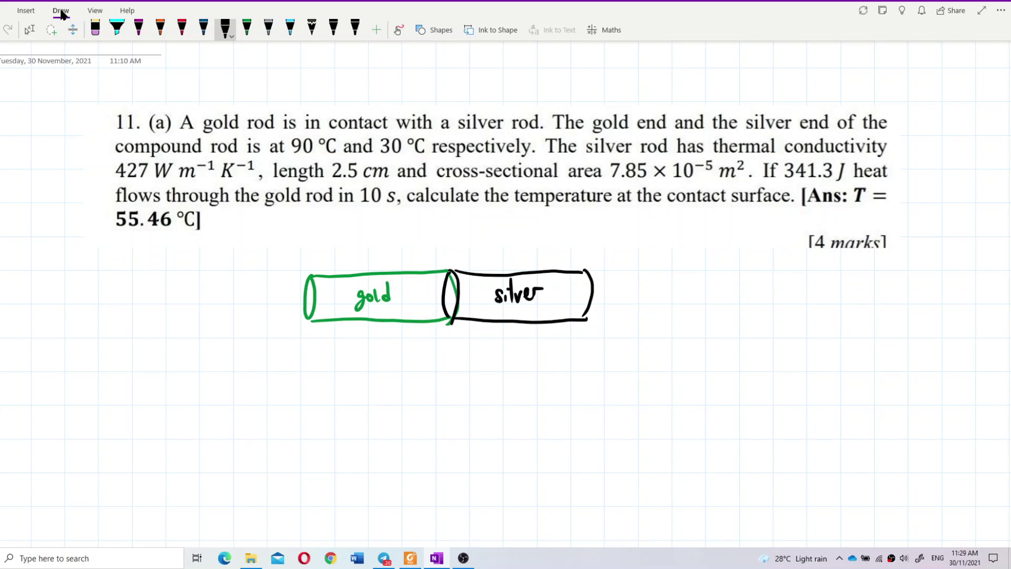
key(Escape)
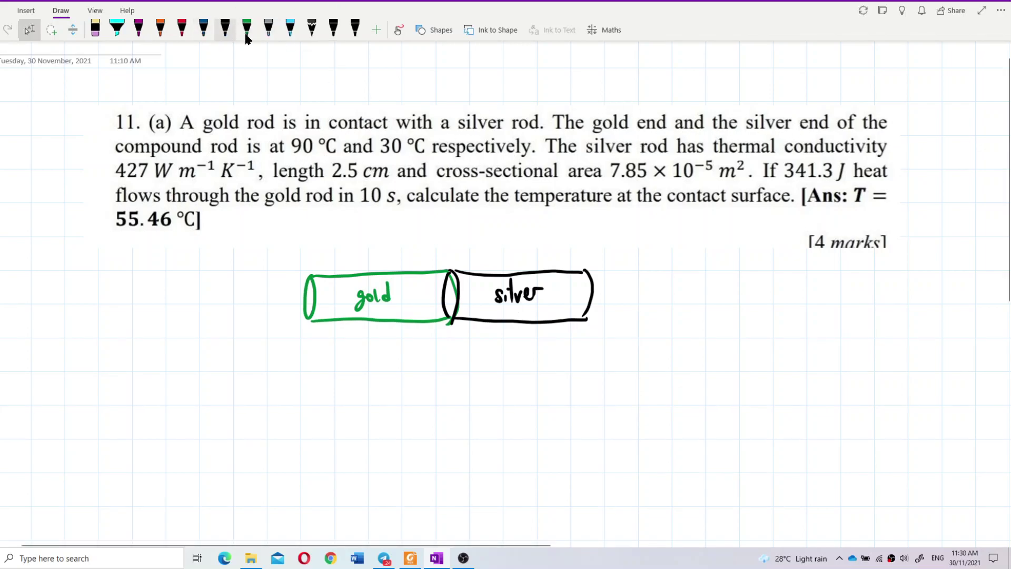
Step: Write the end temperatures in red: 90°C beside the gold end and 30°C beside the silver end
click(202, 31)
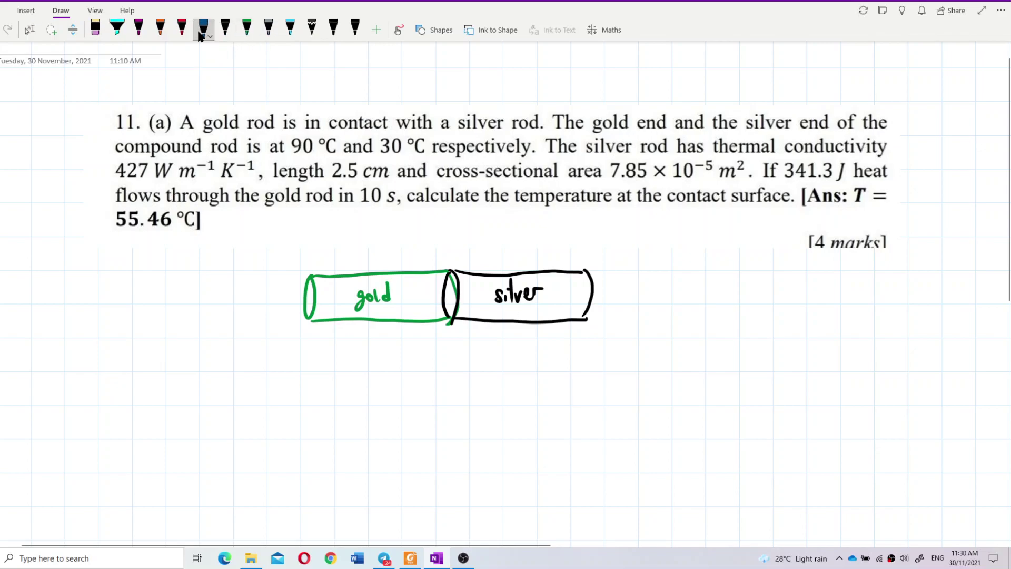
click(182, 30)
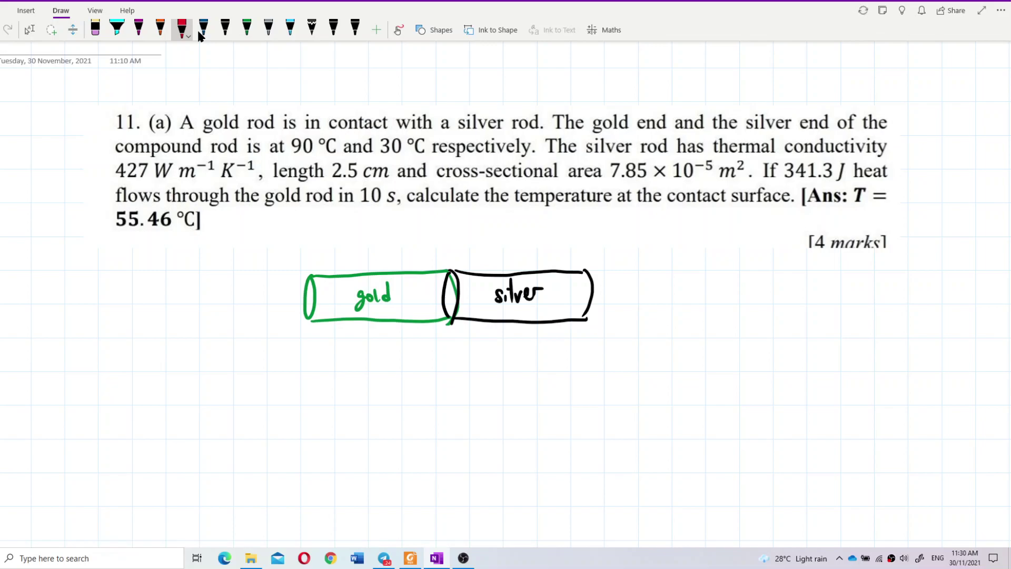
click(29, 30)
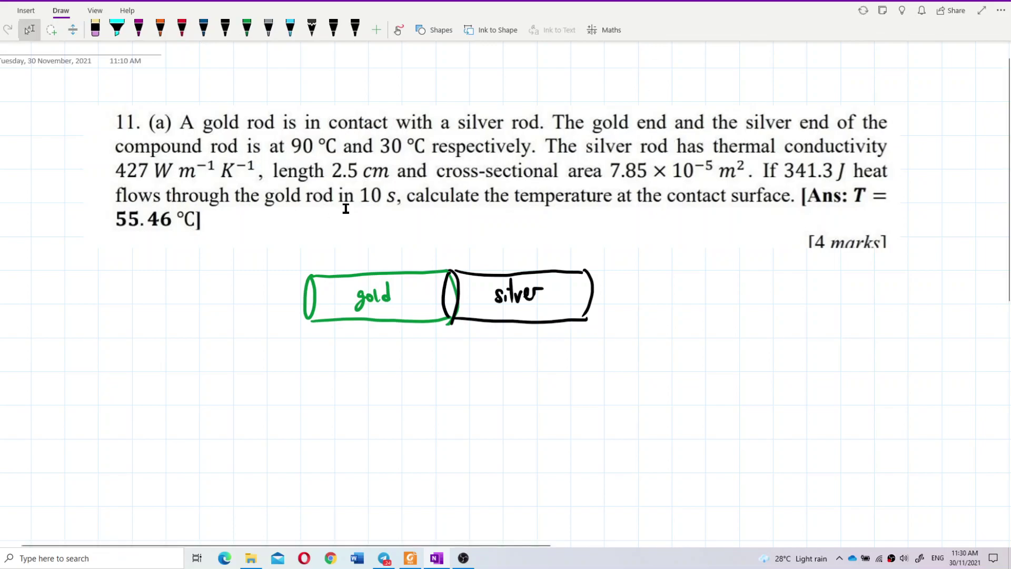
drag(277, 289, 271, 306)
drag(285, 288, 303, 303)
mouse_move(601, 283)
mouse_down()
mouse_move(602, 299)
mouse_move(632, 280)
mouse_move(640, 299)
mouse_up()
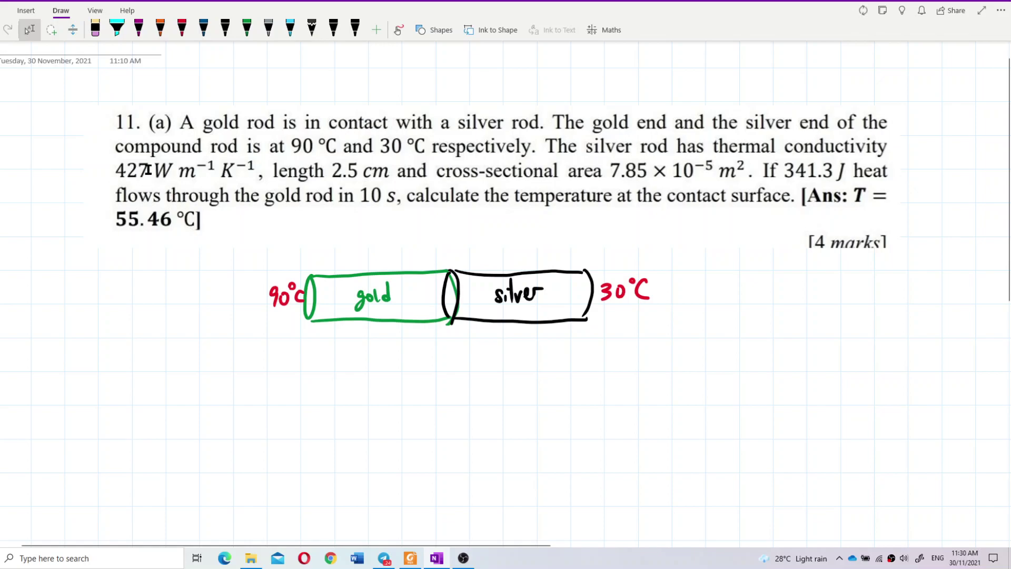
Step: In black, number the gold rod 1 and the silver rod 2, and write k₂ = 427 below the silver rod
click(228, 32)
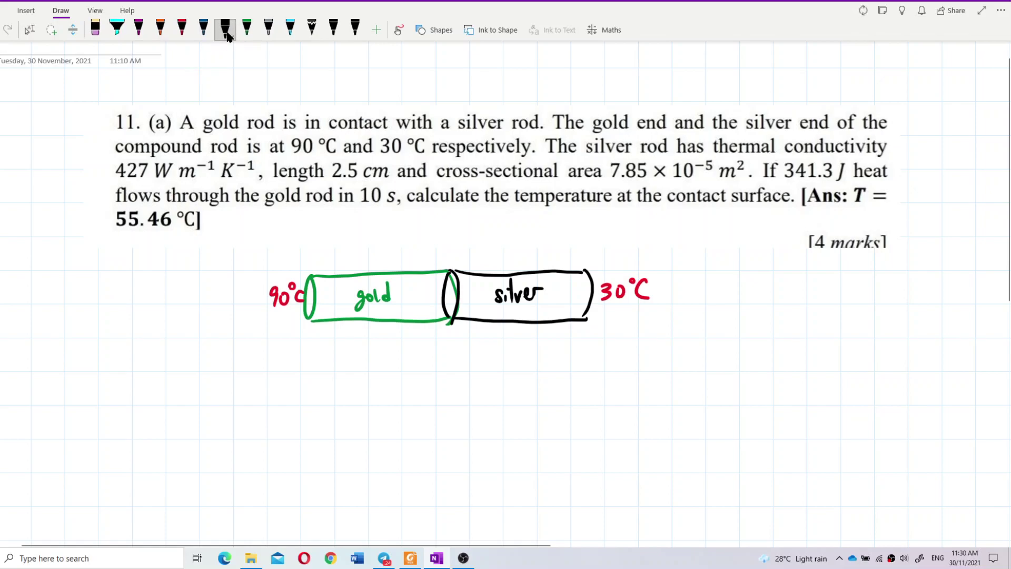
mouse_move(488, 325)
mouse_down()
mouse_move(487, 352)
mouse_move(497, 352)
mouse_up()
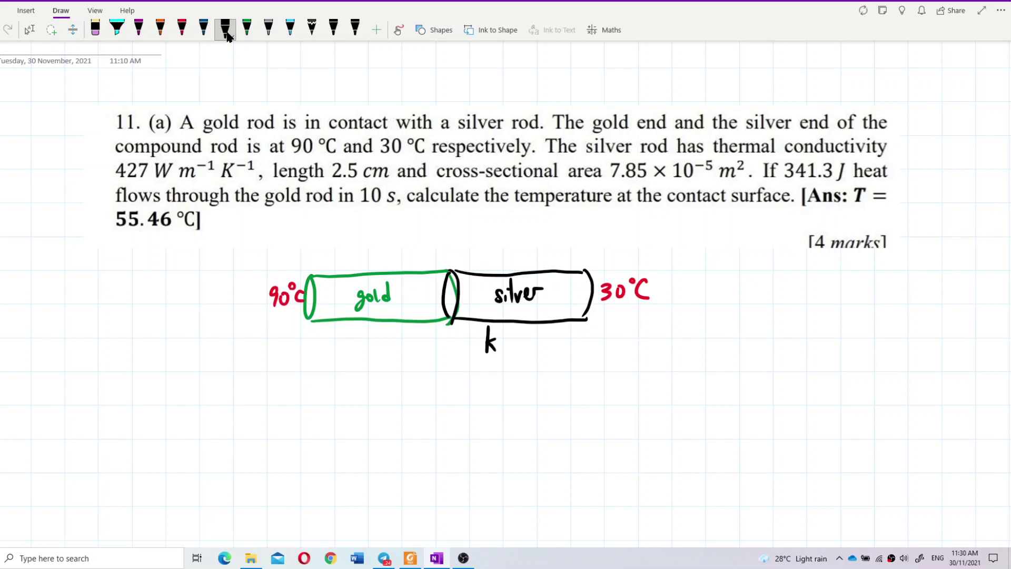
drag(378, 250, 378, 261)
drag(510, 254, 522, 262)
drag(497, 353, 509, 361)
mouse_move(512, 345)
mouse_down()
mouse_move(538, 340)
mouse_move(531, 351)
mouse_up()
mouse_move(538, 337)
mouse_down()
mouse_move(551, 350)
mouse_move(562, 335)
mouse_move(554, 353)
mouse_up()
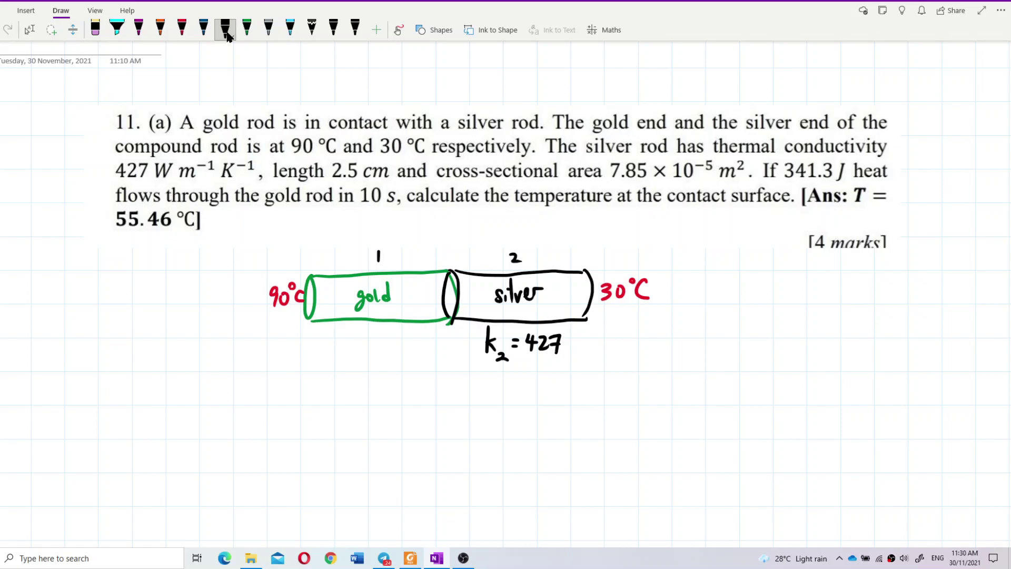
Step: Write l₂ = 2.5×10⁻² m in black under the k₂ value, and circle the question's "cm" in red
drag(491, 365, 502, 397)
click(182, 29)
mouse_move(392, 166)
mouse_down()
mouse_move(368, 191)
mouse_move(379, 160)
mouse_up()
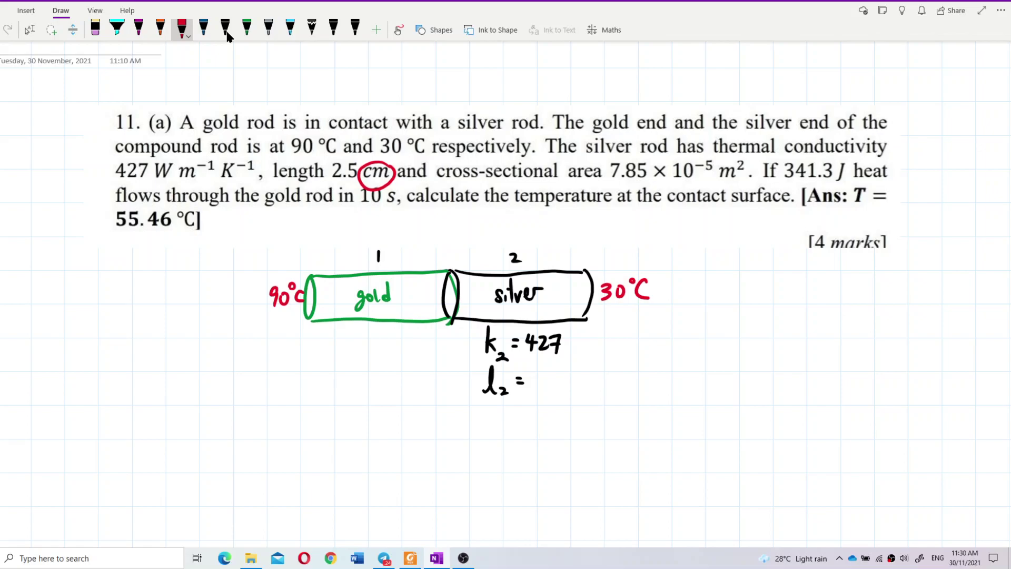
click(226, 32)
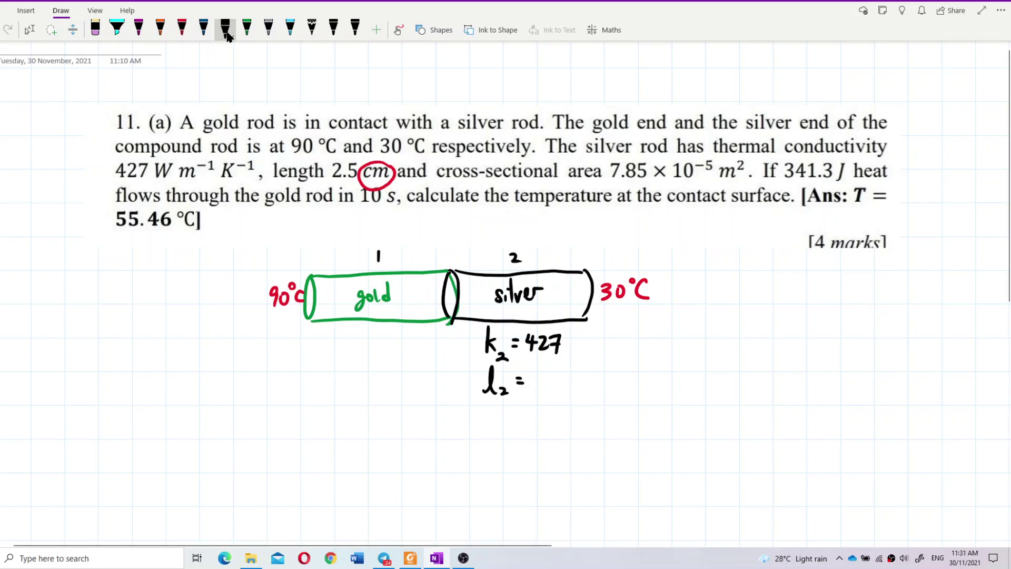
mouse_move(540, 369)
mouse_down()
mouse_move(543, 389)
mouse_move(579, 384)
mouse_up()
click(548, 383)
click(548, 385)
mouse_move(578, 369)
mouse_down()
mouse_move(566, 385)
mouse_move(582, 386)
mouse_up()
mouse_move(590, 369)
mouse_down()
mouse_move(598, 375)
mouse_move(591, 368)
mouse_up()
drag(601, 367, 637, 380)
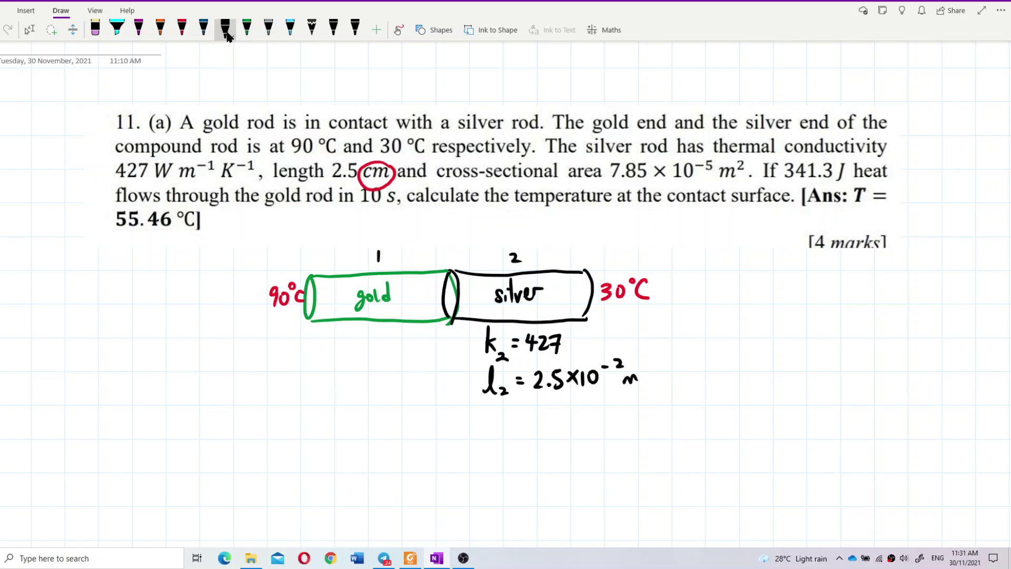
key(Escape)
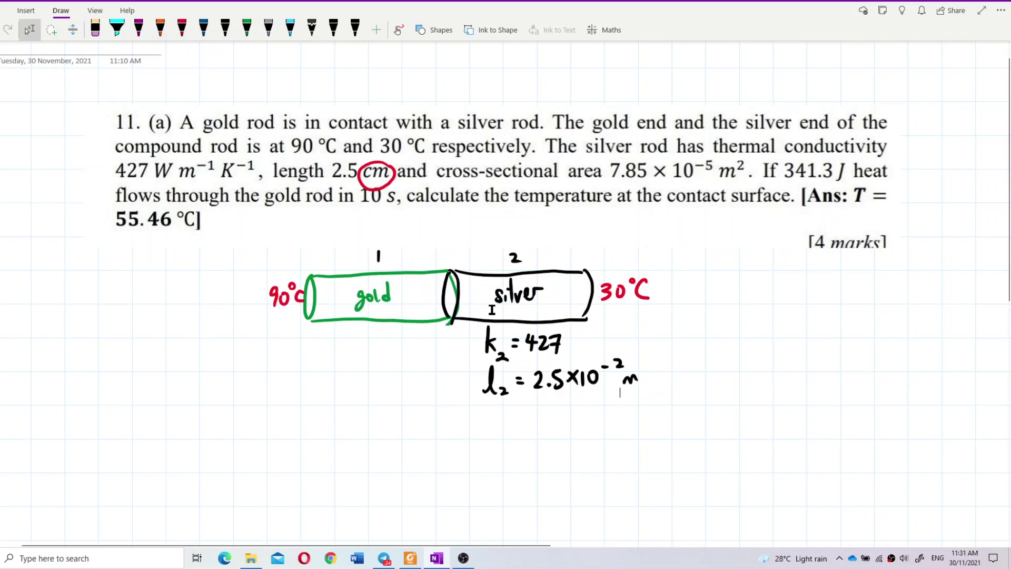
Step: Write the cross-sectional area A = 7.85×10⁻⁵ m² in black, centred below the rod sketch under the l₂ line
mouse_move(395, 414)
mouse_down()
mouse_move(393, 433)
mouse_move(407, 434)
mouse_move(404, 424)
mouse_up()
mouse_move(413, 419)
mouse_down()
mouse_move(436, 433)
mouse_move(462, 416)
mouse_move(462, 433)
mouse_up()
click(447, 430)
mouse_move(466, 414)
mouse_down()
mouse_move(495, 429)
mouse_move(485, 430)
mouse_up()
mouse_move(504, 413)
mouse_down()
mouse_move(505, 431)
mouse_move(532, 413)
mouse_up()
mouse_move(537, 403)
mouse_down()
mouse_move(538, 416)
mouse_move(564, 431)
mouse_move(579, 417)
mouse_up()
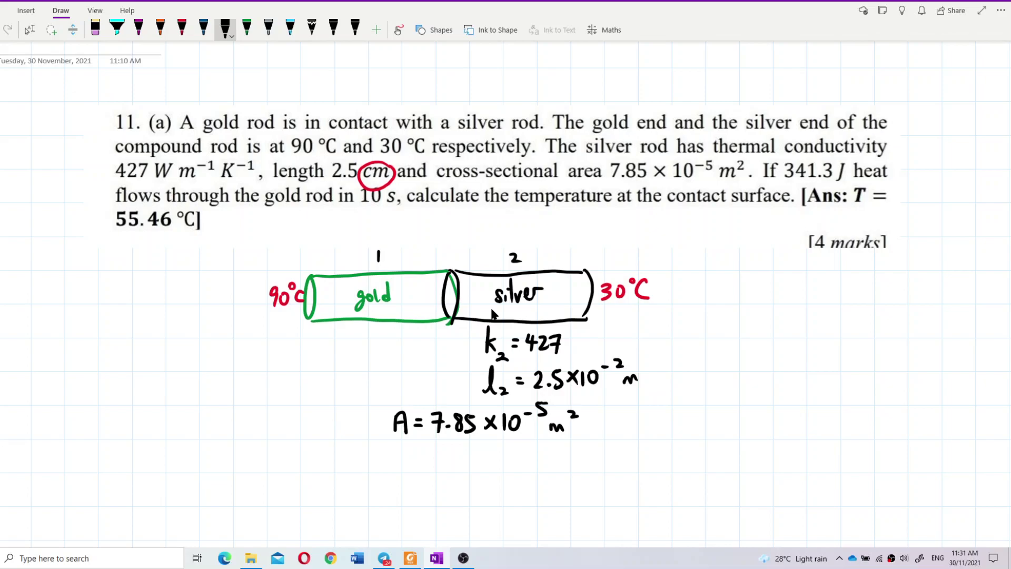
key(Escape)
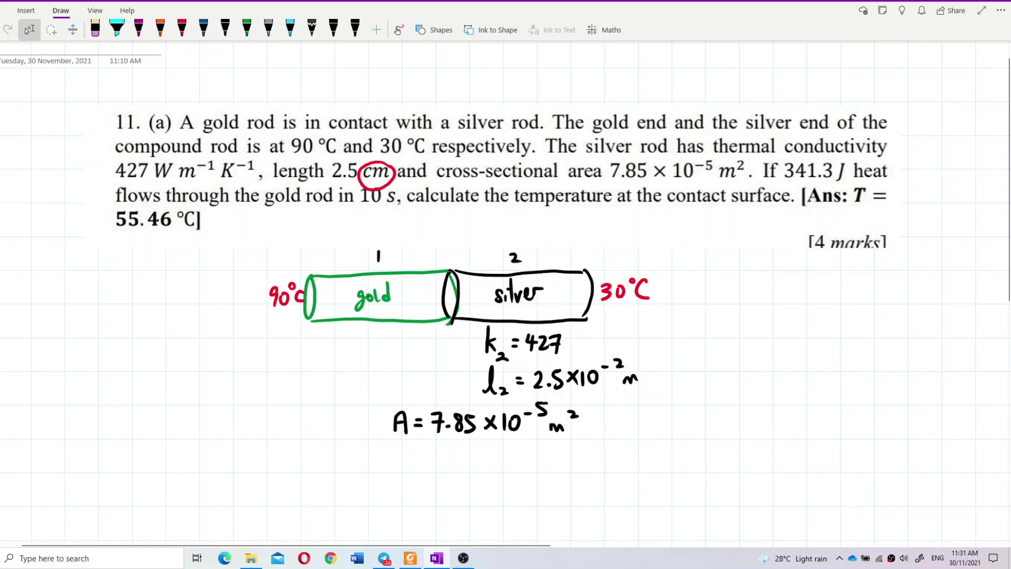
Step: Write the heat flow Q₁ = 341.3 J in green below the gold rod
click(225, 29)
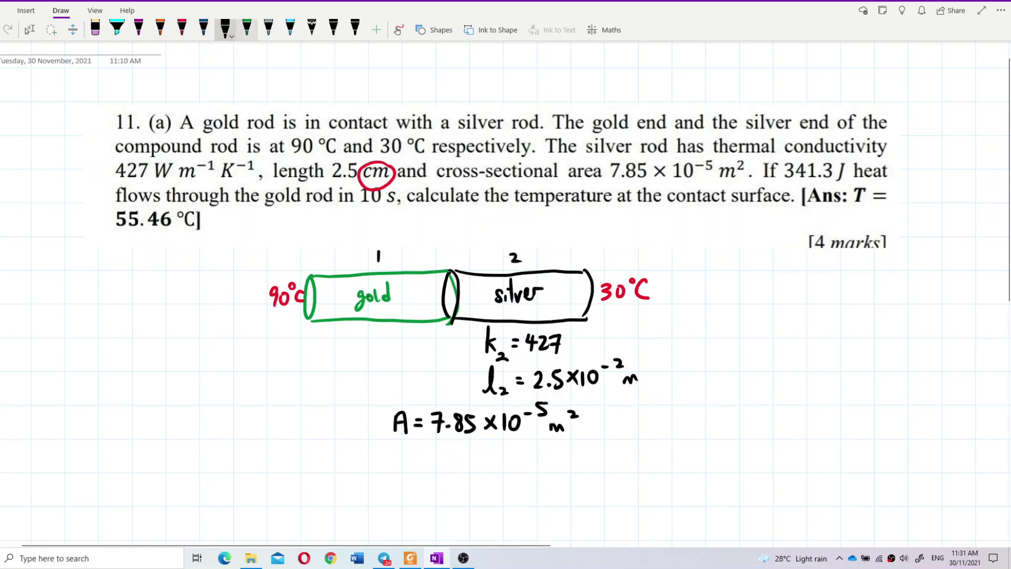
click(247, 28)
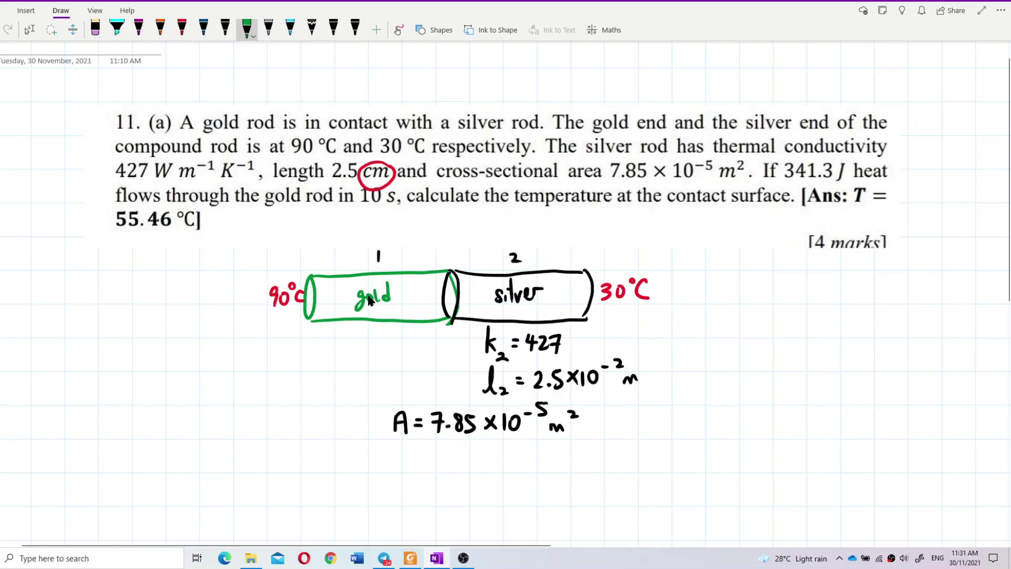
drag(327, 330, 333, 350)
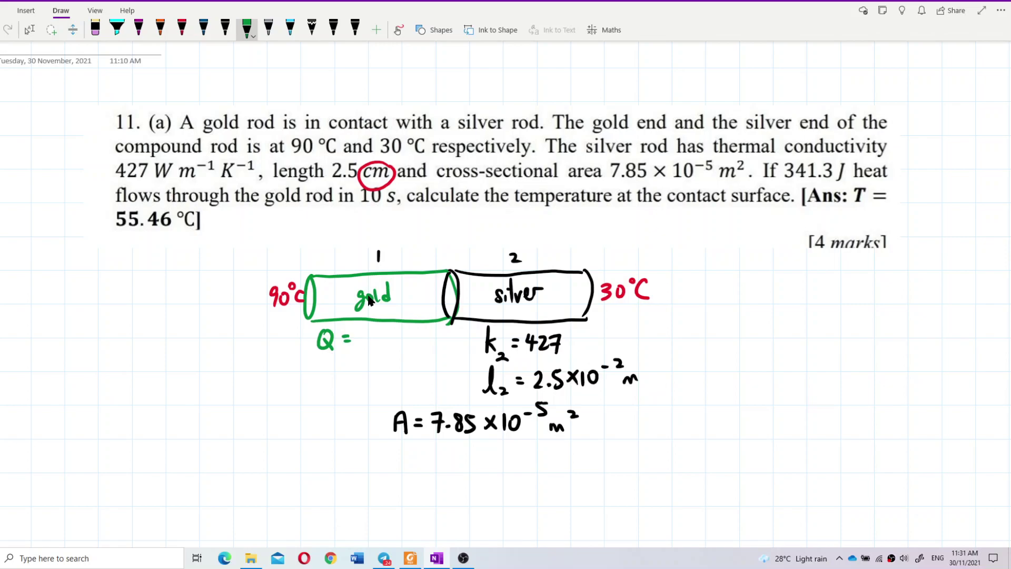
drag(364, 331, 361, 346)
mouse_move(375, 329)
mouse_down()
mouse_move(372, 340)
mouse_move(384, 338)
mouse_up()
mouse_move(379, 330)
mouse_down()
mouse_move(379, 348)
mouse_move(418, 346)
mouse_up()
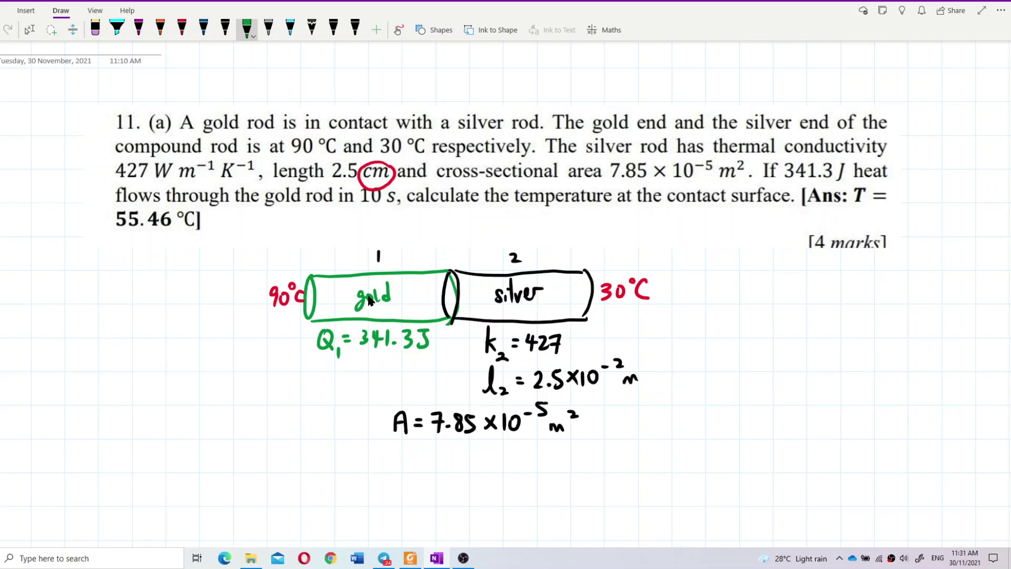
Step: Write the time t₁ = 10 s in green under the Q₁ value
drag(319, 373, 330, 372)
drag(324, 365, 333, 392)
drag(344, 371, 350, 371)
drag(369, 368, 370, 384)
drag(379, 364, 387, 385)
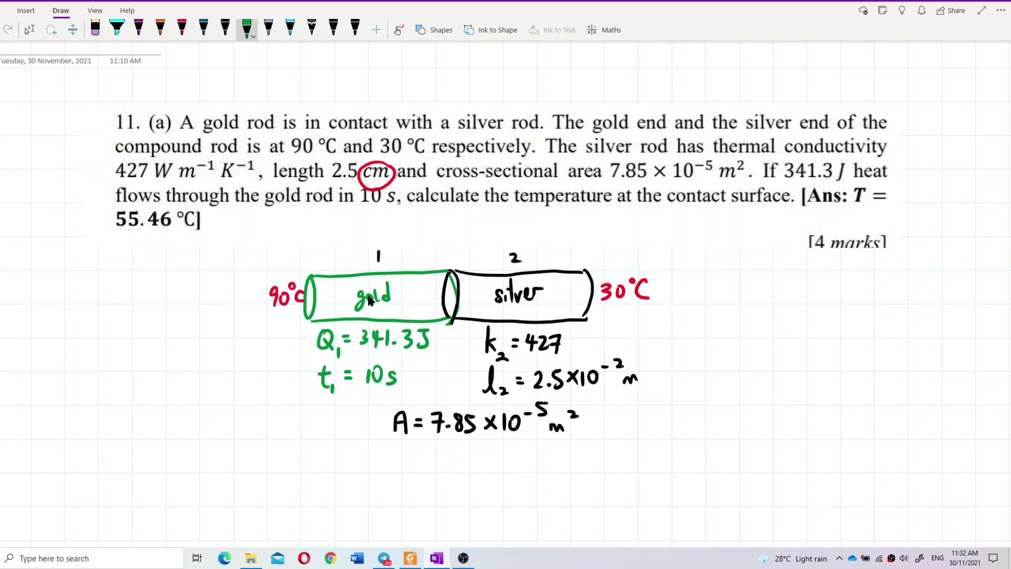
key(Escape)
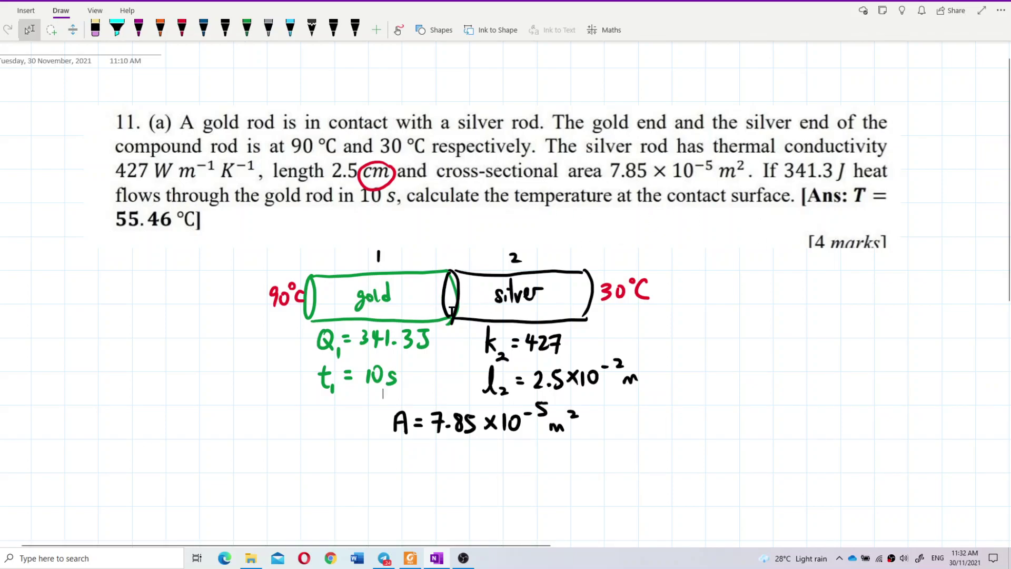
Step: Highlight the contact surface between the two rods in yellow and label it T in red above the joint
click(119, 36)
click(121, 38)
click(126, 99)
key(Escape)
drag(451, 286, 451, 316)
click(182, 28)
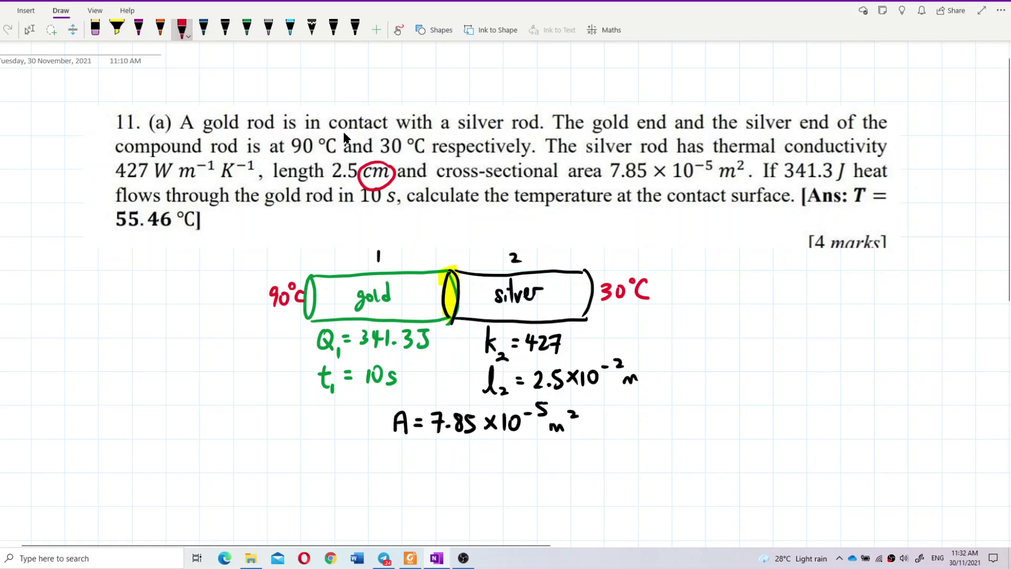
mouse_move(438, 239)
mouse_down()
mouse_move(461, 237)
mouse_move(449, 262)
mouse_up()
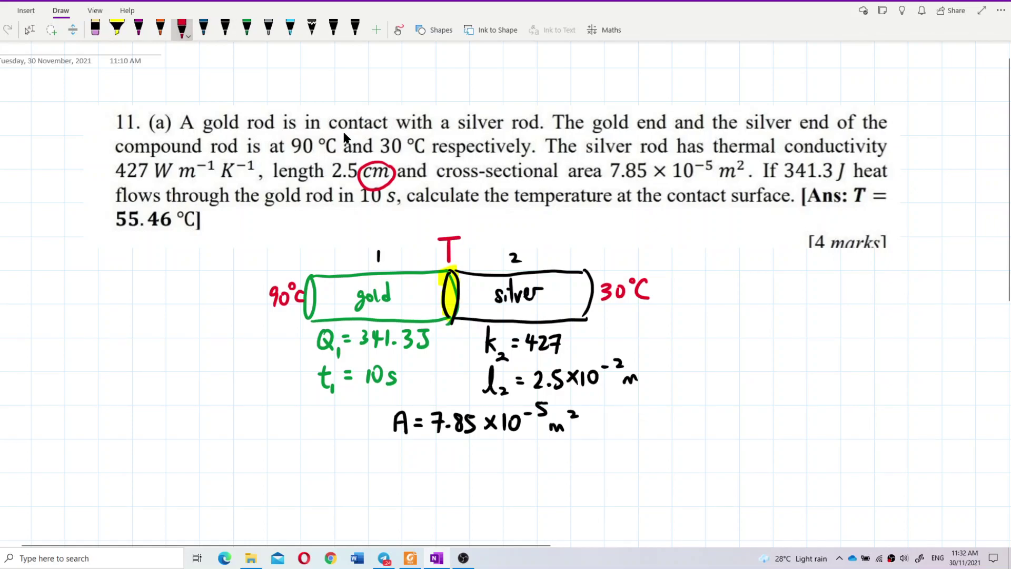